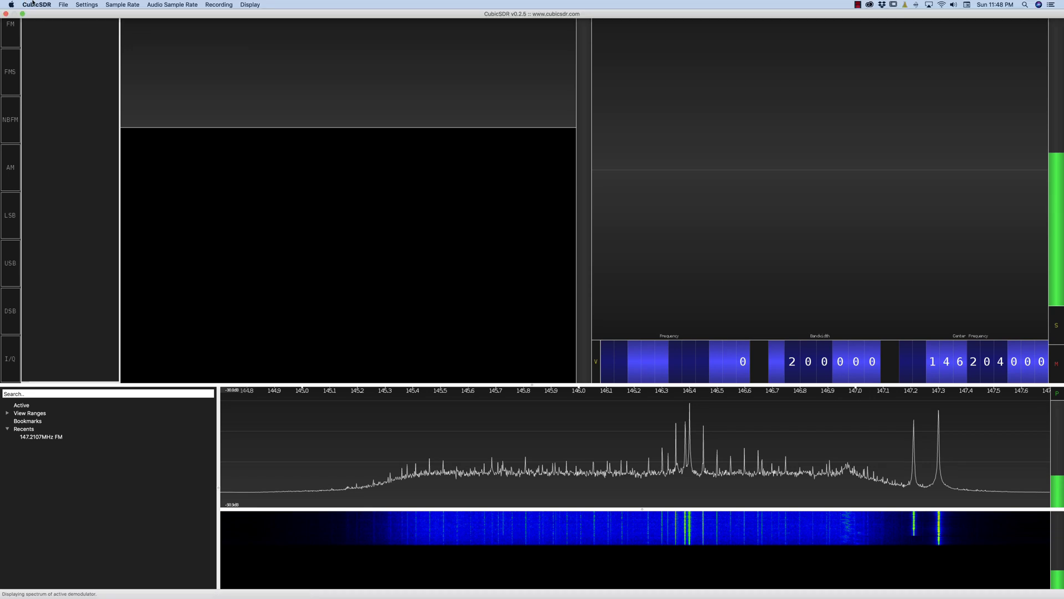
Step: View CubicSDR's version and credits information, then close it
click(37, 4)
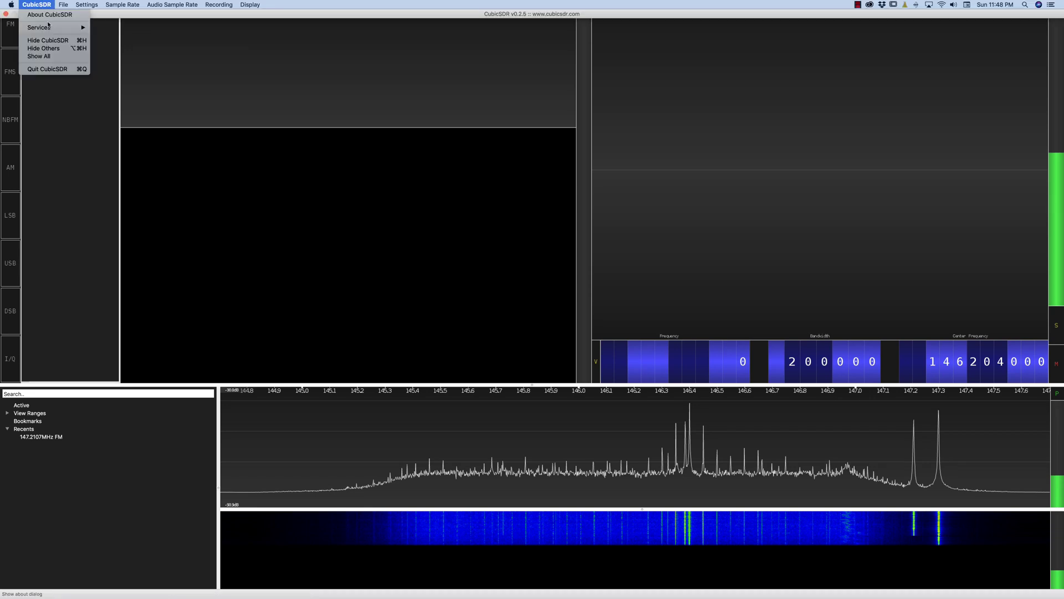
click(44, 18)
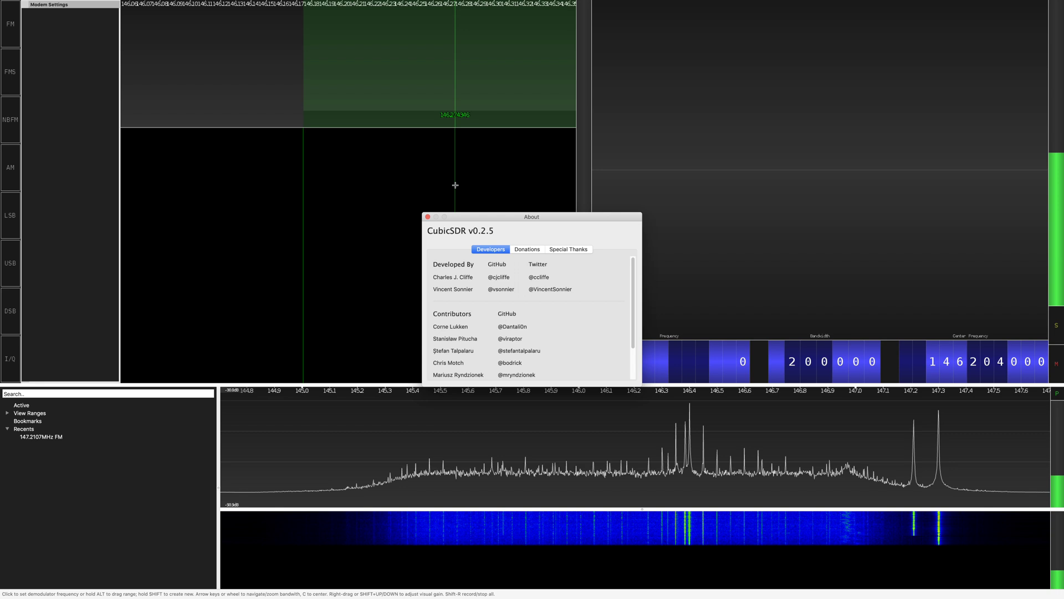
click(428, 216)
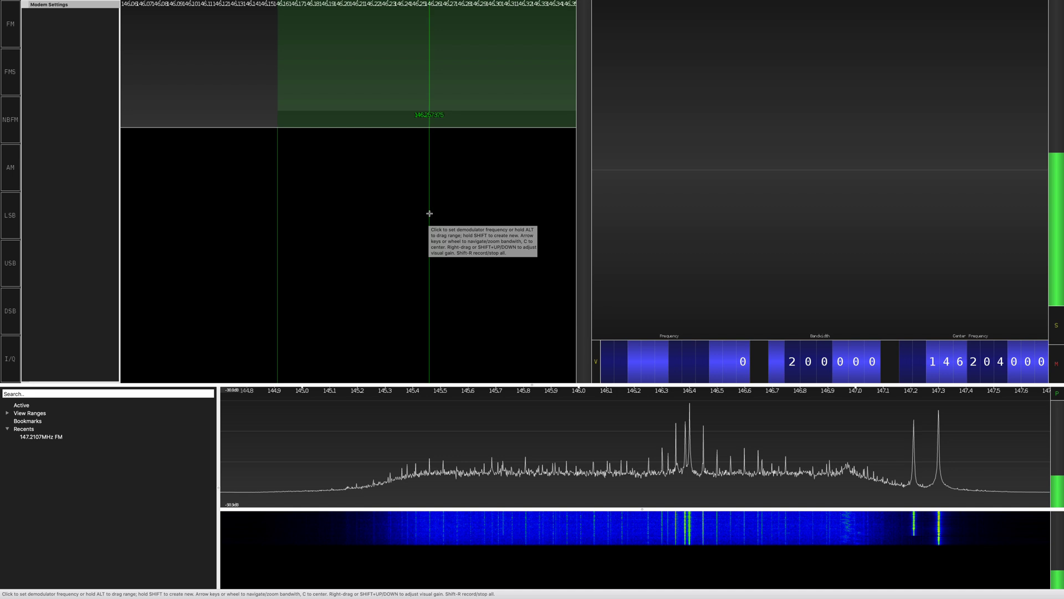
Step: Stop and restart the SDR device with Stop / Start Device
mouse_move(77, 3)
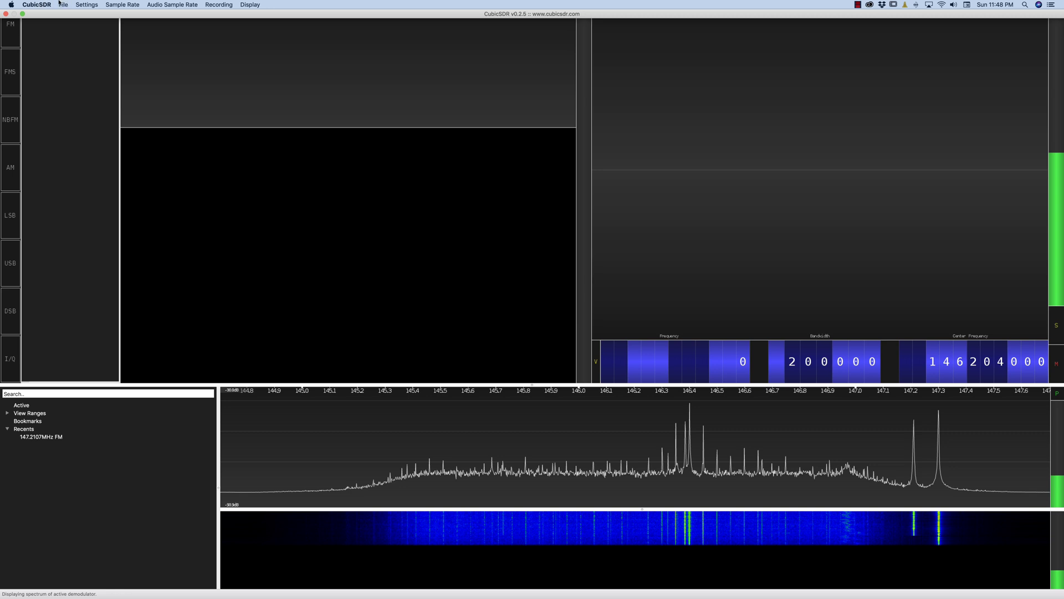
click(59, 2)
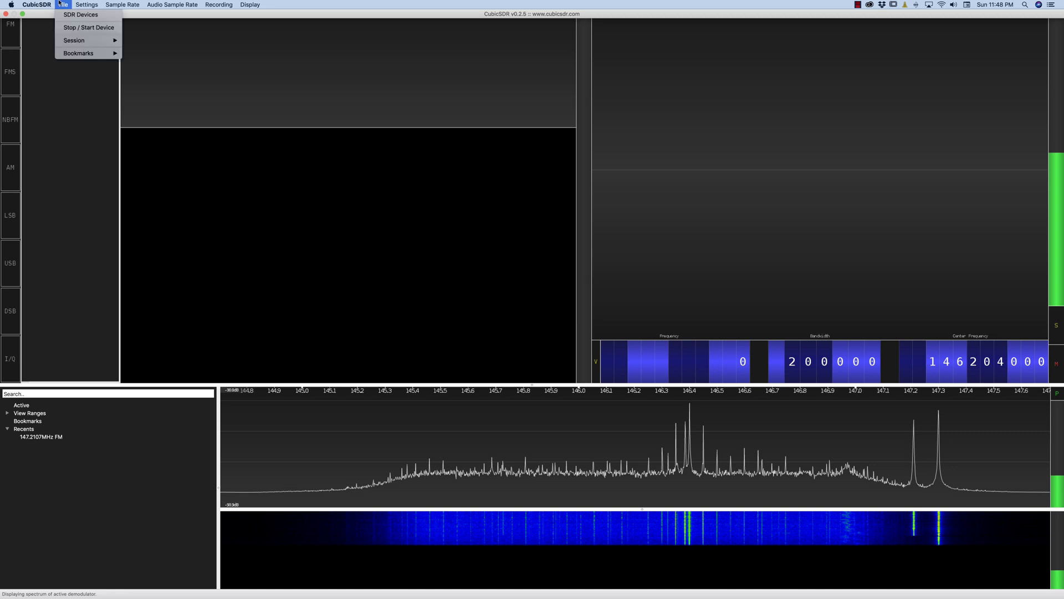
click(97, 28)
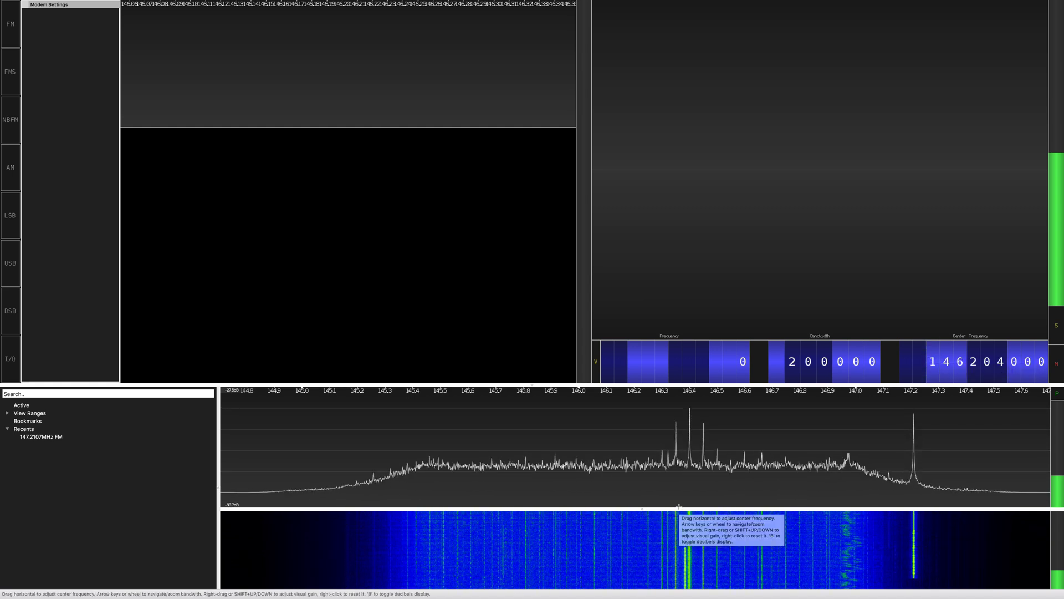
Step: Cancel direct frequency entry and scroll the center frequency digits up and down
key(space)
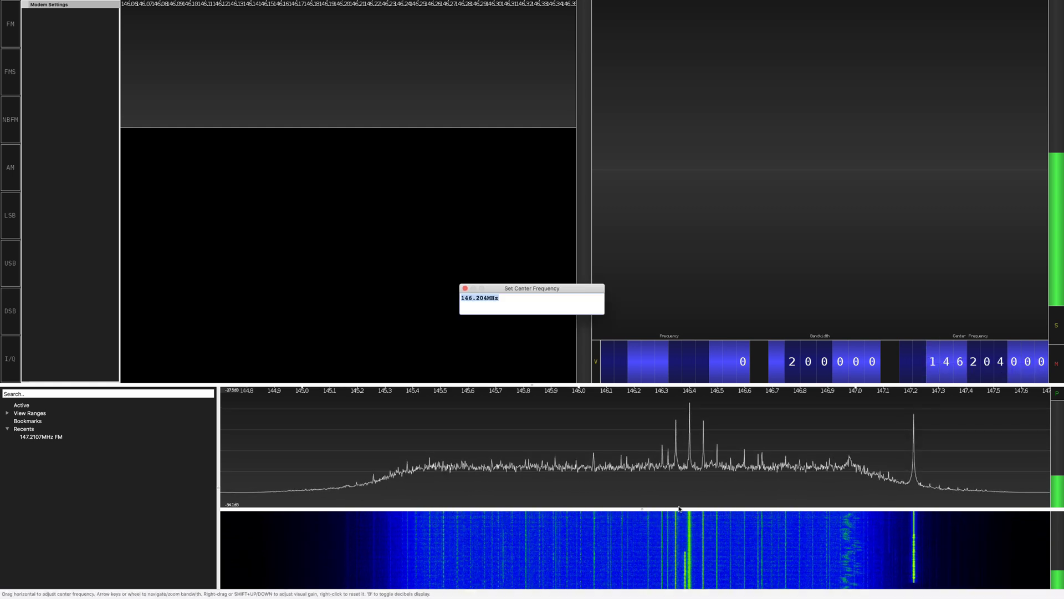
click(465, 288)
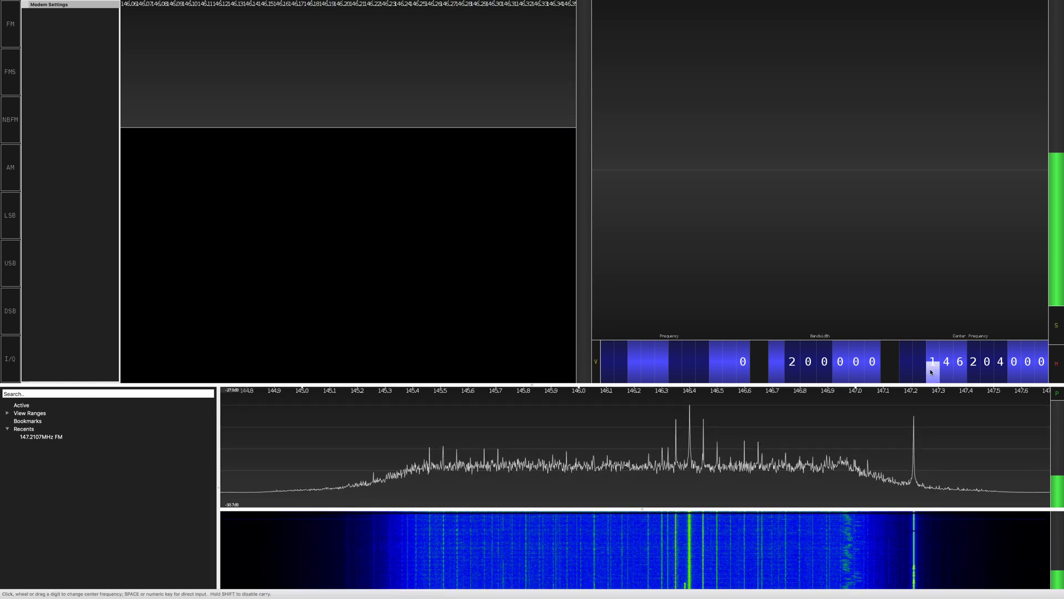
scroll(931, 370, down, 2)
scroll(931, 366, up, 2)
scroll(931, 363, down, 2)
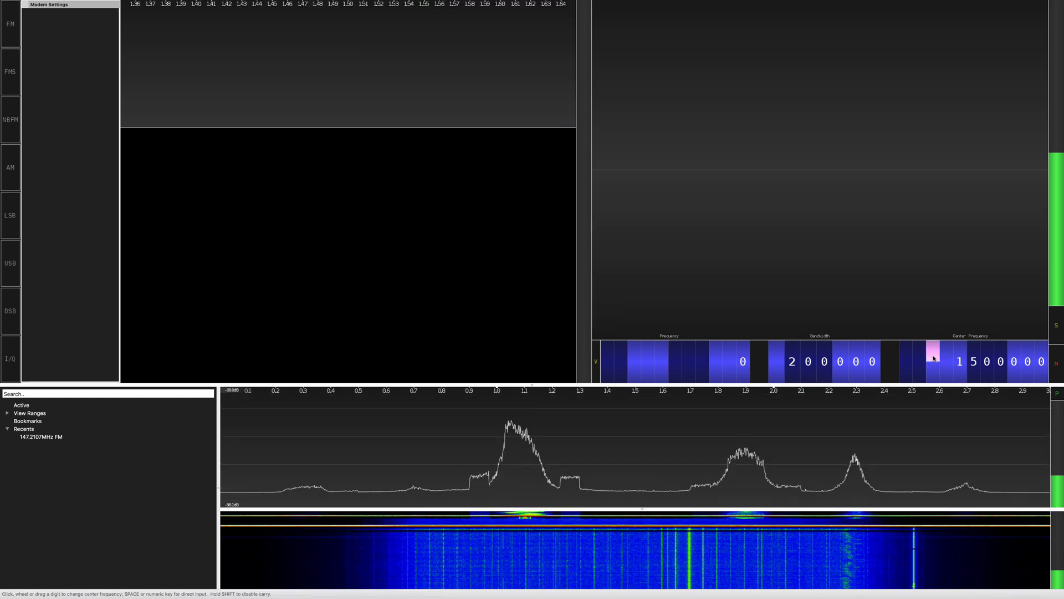
scroll(933, 357, up, 3)
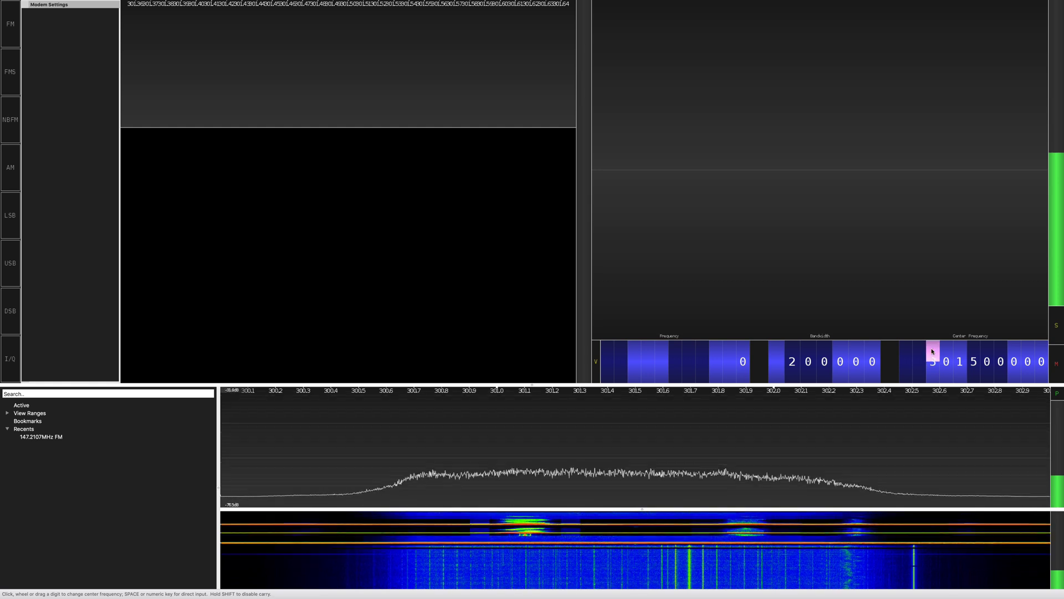
scroll(931, 366, down, 2)
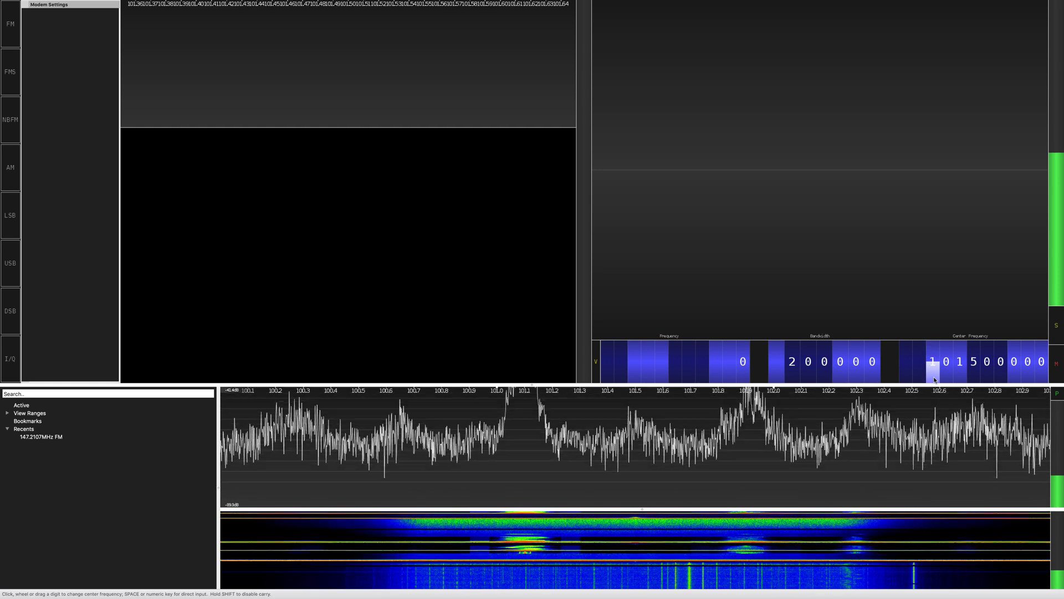
scroll(933, 379, up, 2)
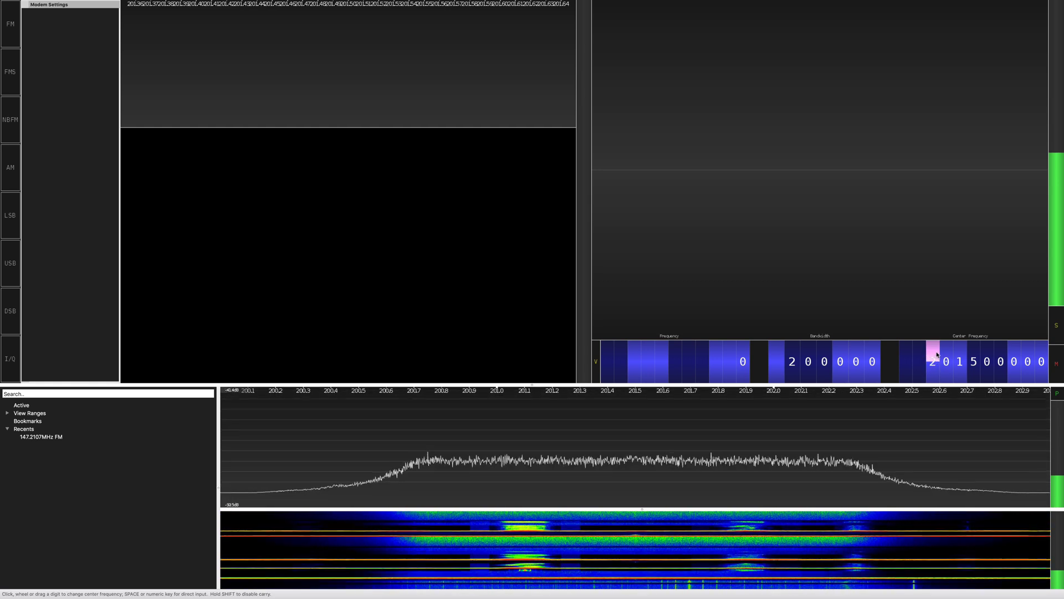
scroll(934, 350, down, 1)
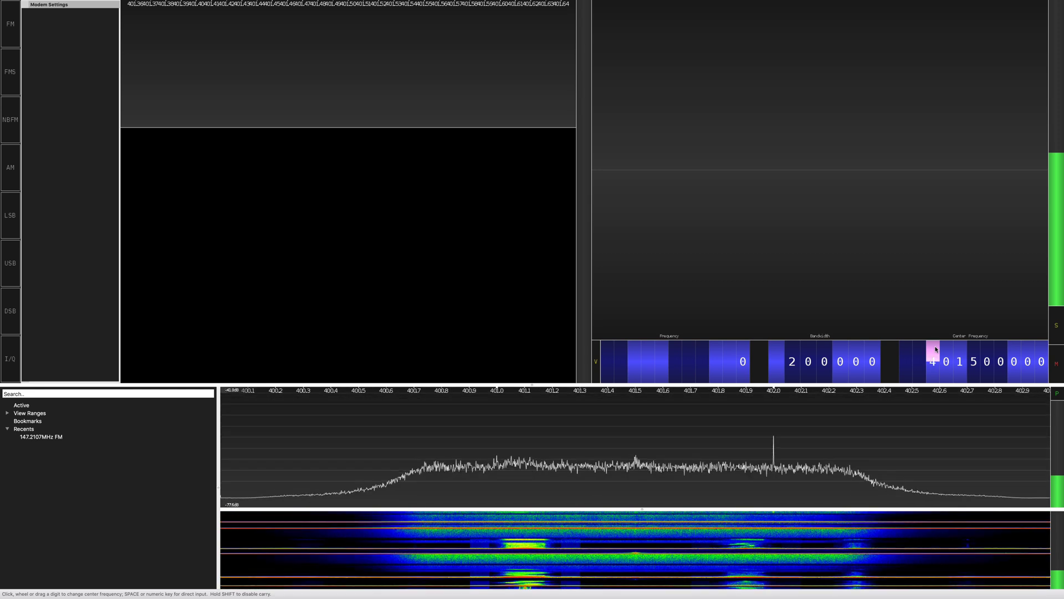
scroll(935, 348, up, 2)
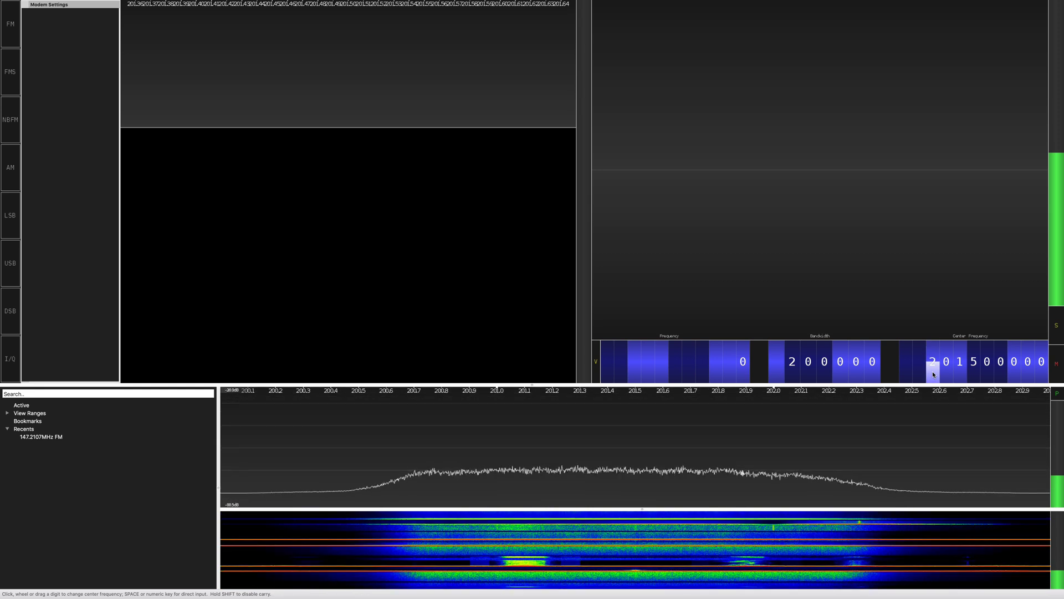
scroll(934, 367, down, 1)
scroll(944, 366, up, 1)
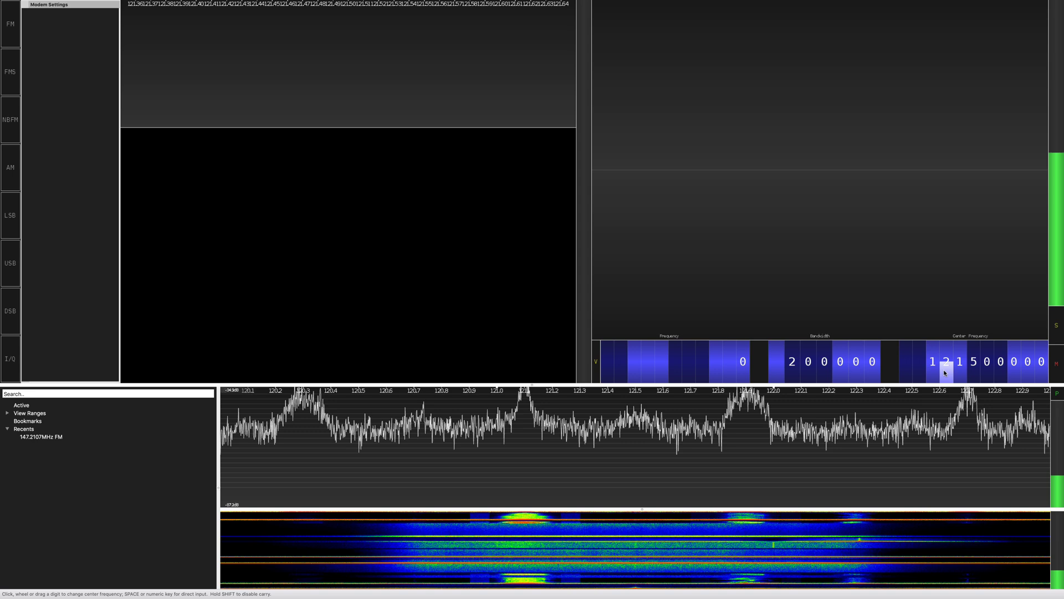
scroll(946, 357, up, 1)
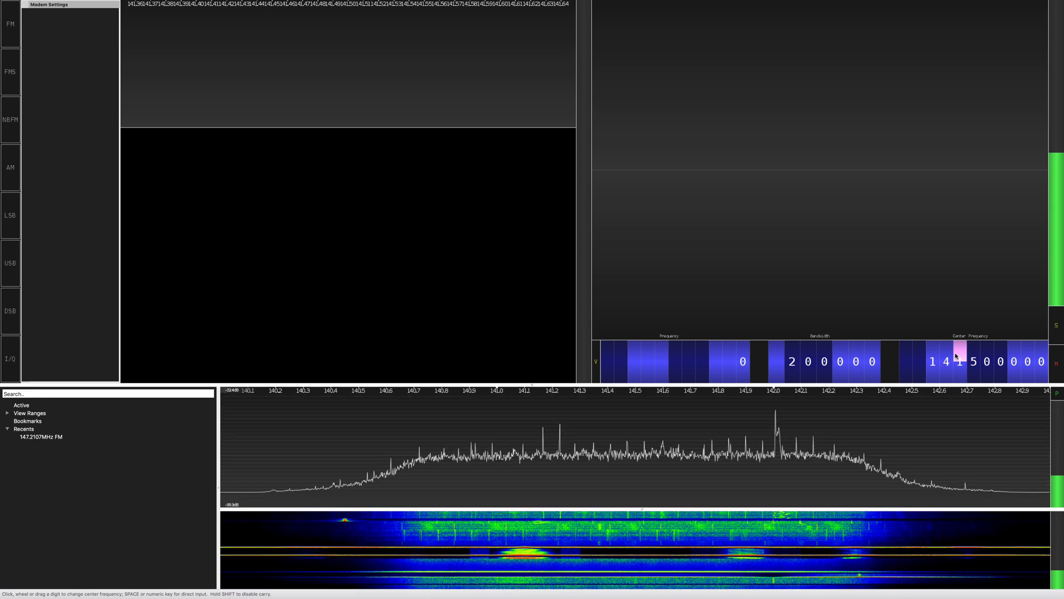
scroll(959, 355, up, 1)
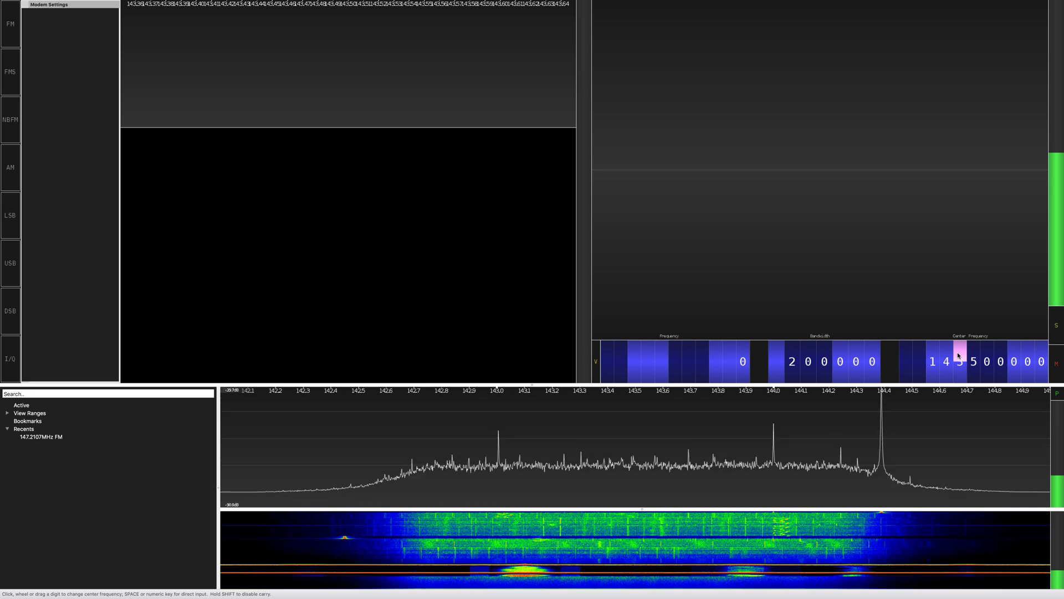
scroll(959, 355, up, 1)
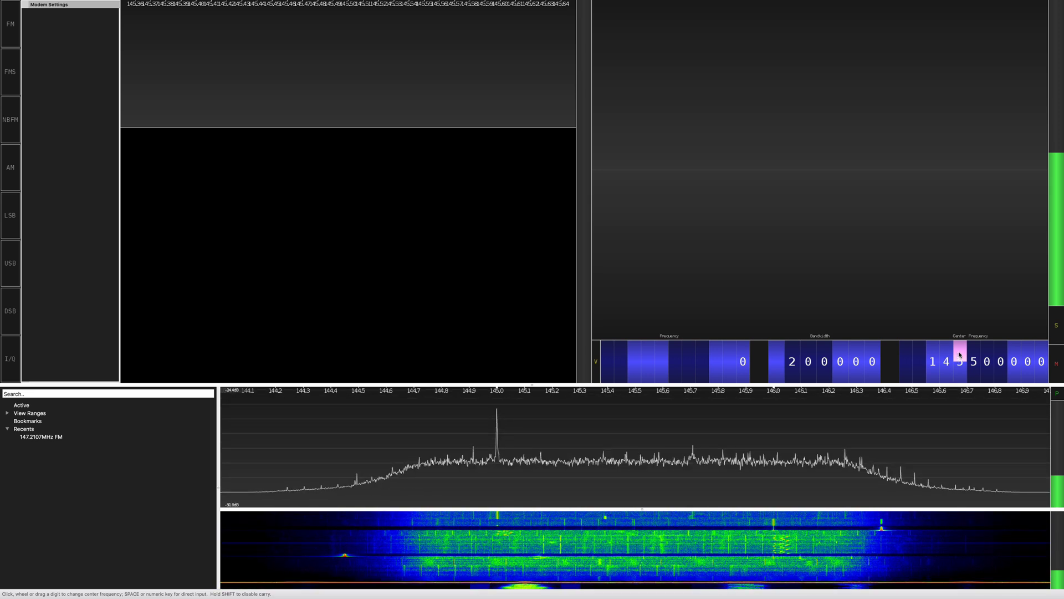
scroll(959, 355, down, 1)
scroll(947, 357, down, 2)
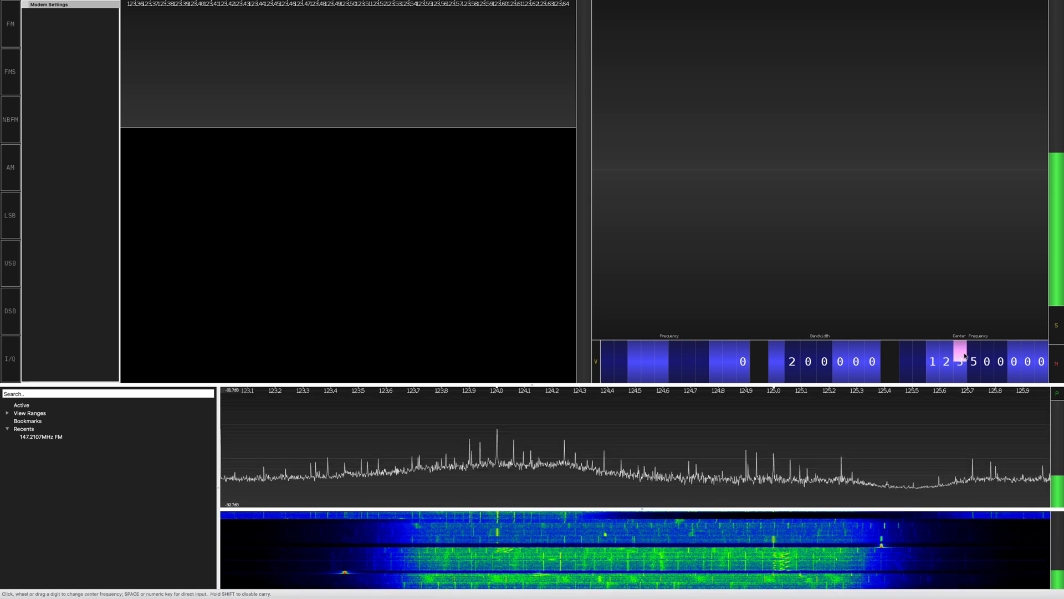
scroll(963, 356, up, 1)
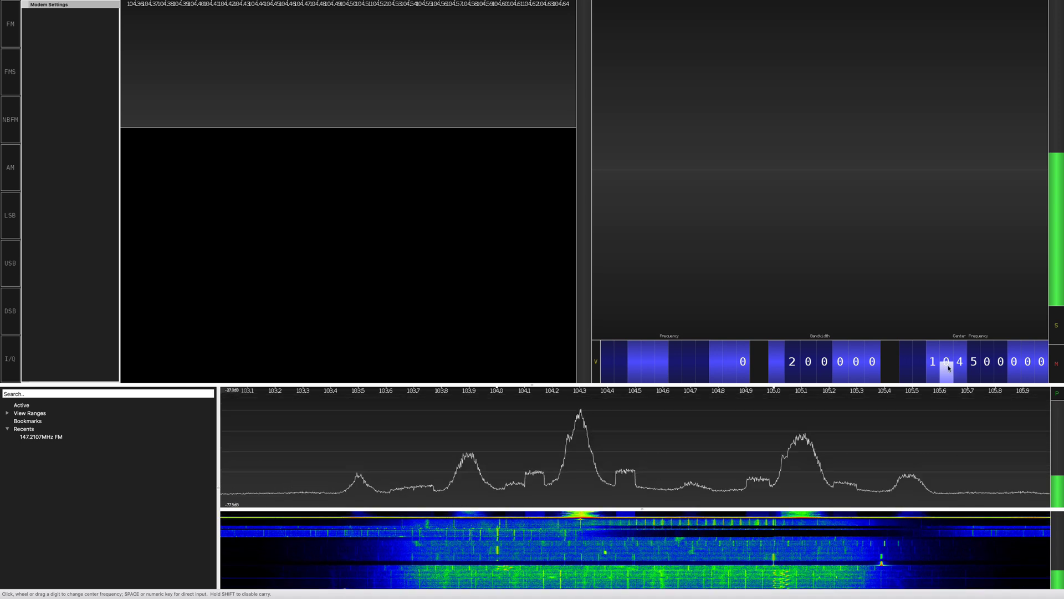
scroll(947, 361, down, 2)
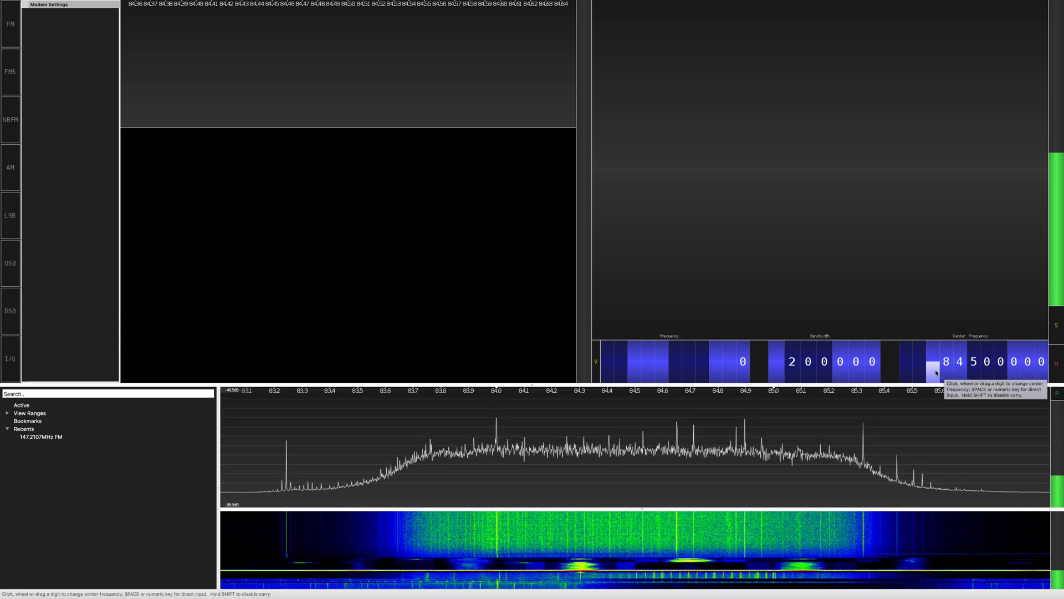
Step: Step the center frequency digits until the tuning reads 91500000 Hz (91.5 MHz)
click(936, 372)
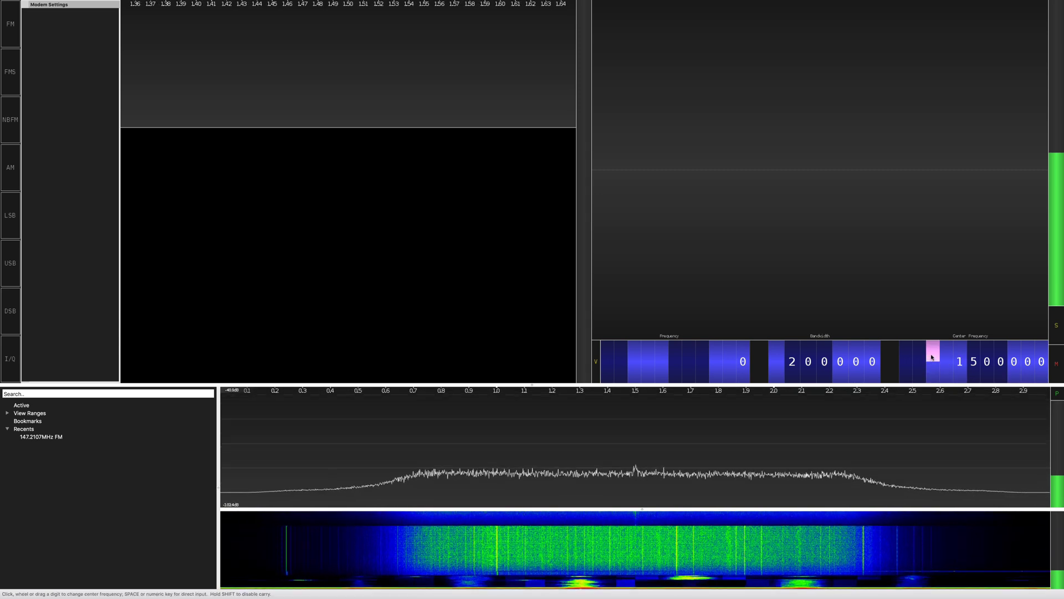
click(932, 357)
click(932, 356)
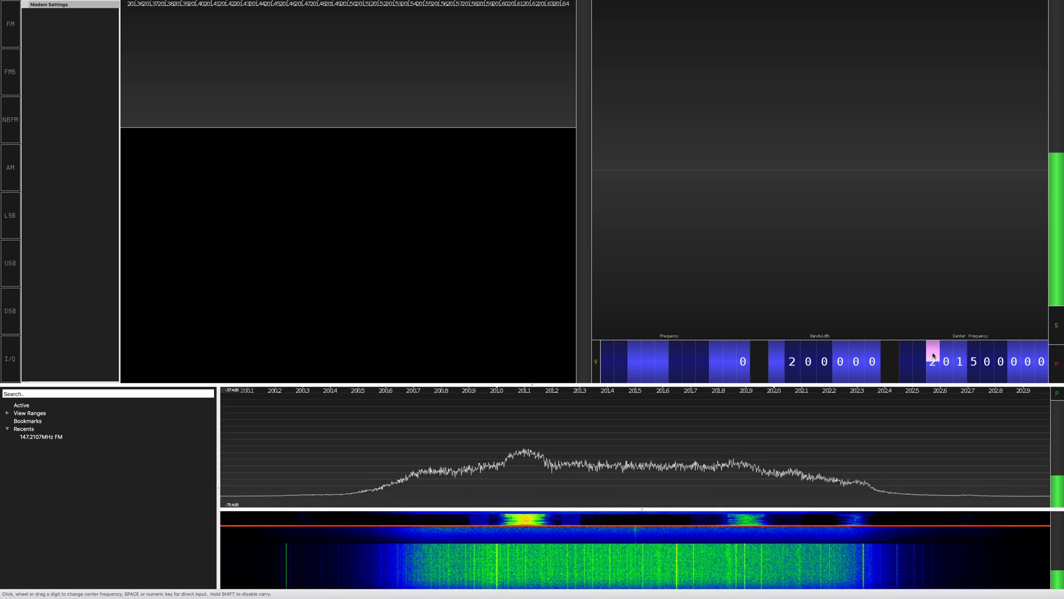
click(933, 369)
click(946, 372)
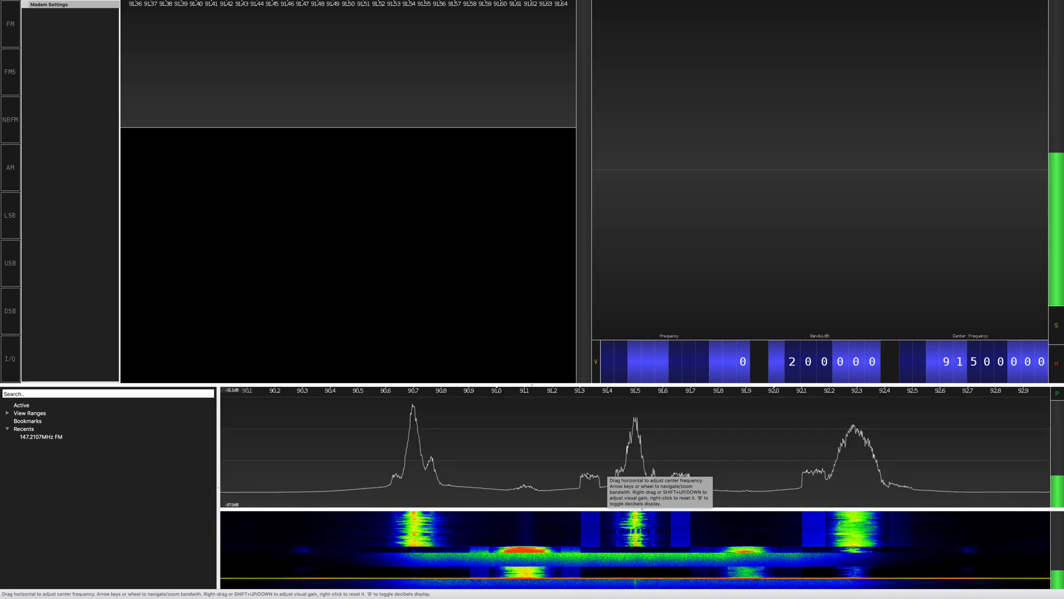
Step: Enter 146.000 MHz as the center frequency, then add an FM demodulator at 147.213069 MHz
key(space)
text(14)
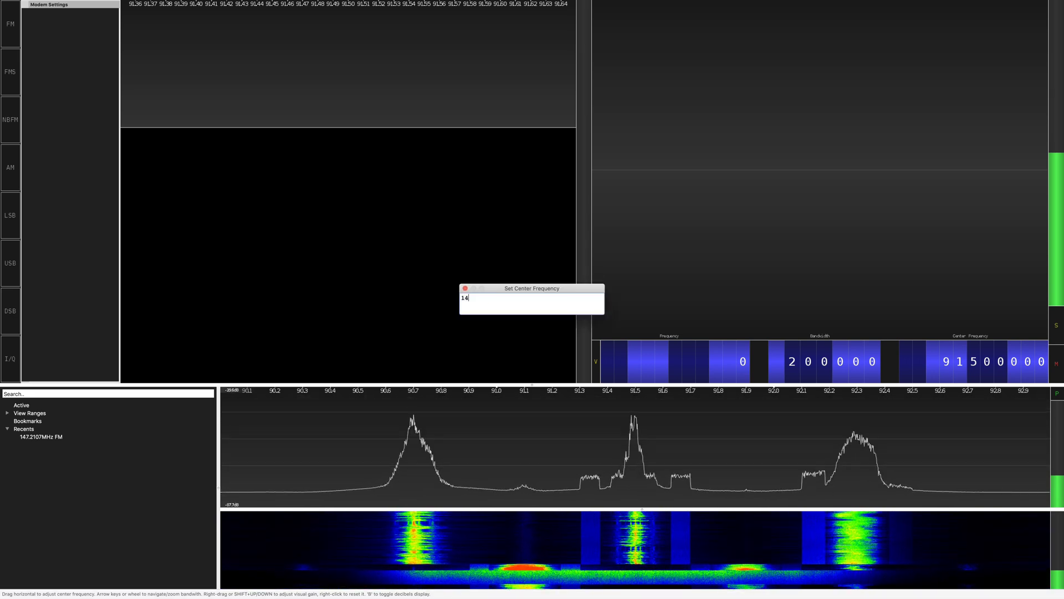
text(6.000)
key(Return)
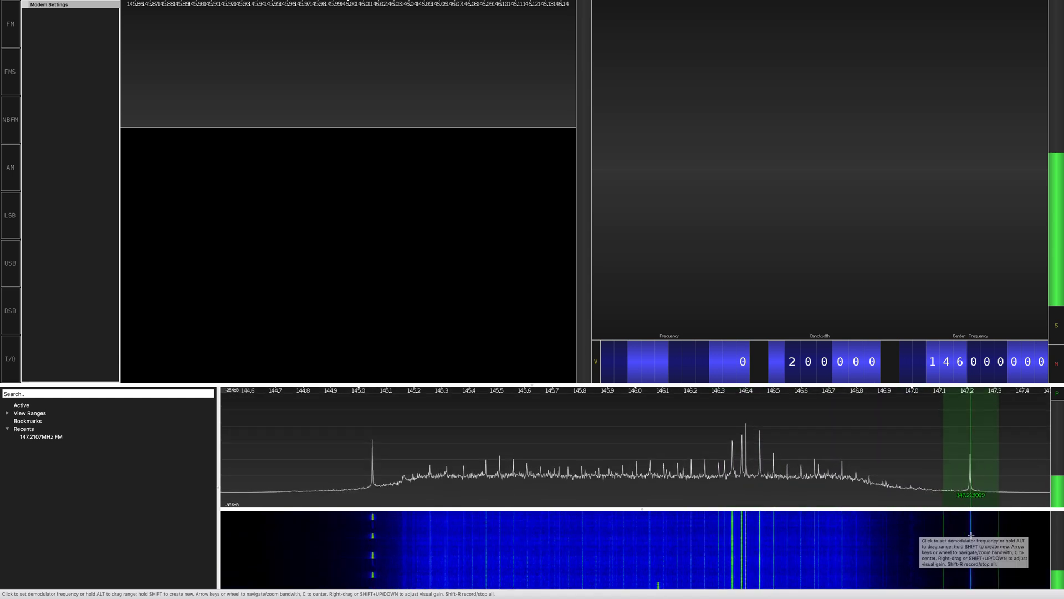
click(971, 535)
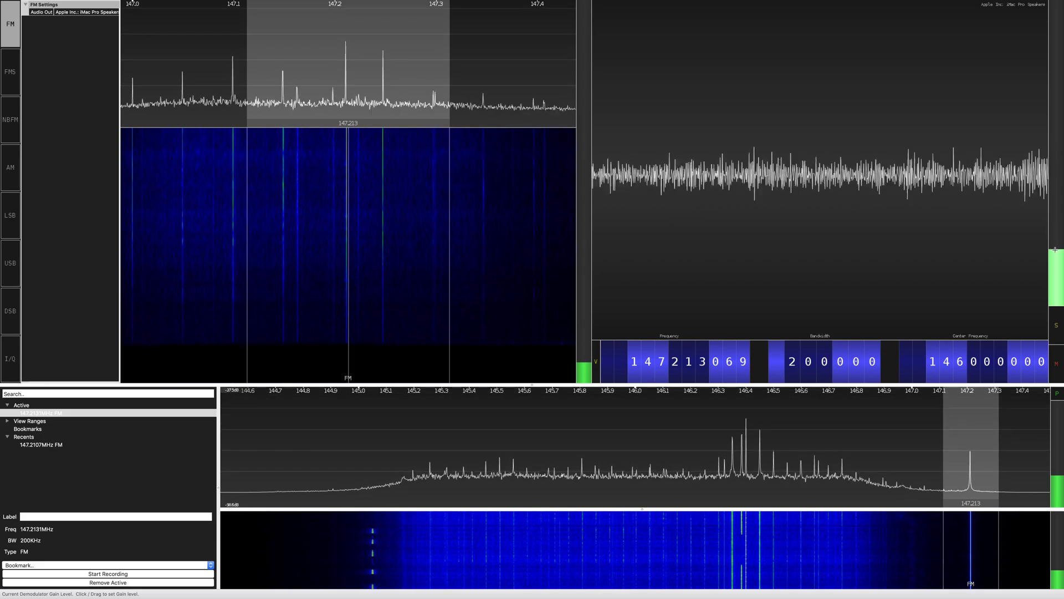
Step: Raise the audio gain, set the squelch just below the 147.213 MHz signal, then lower the gain
click(1055, 283)
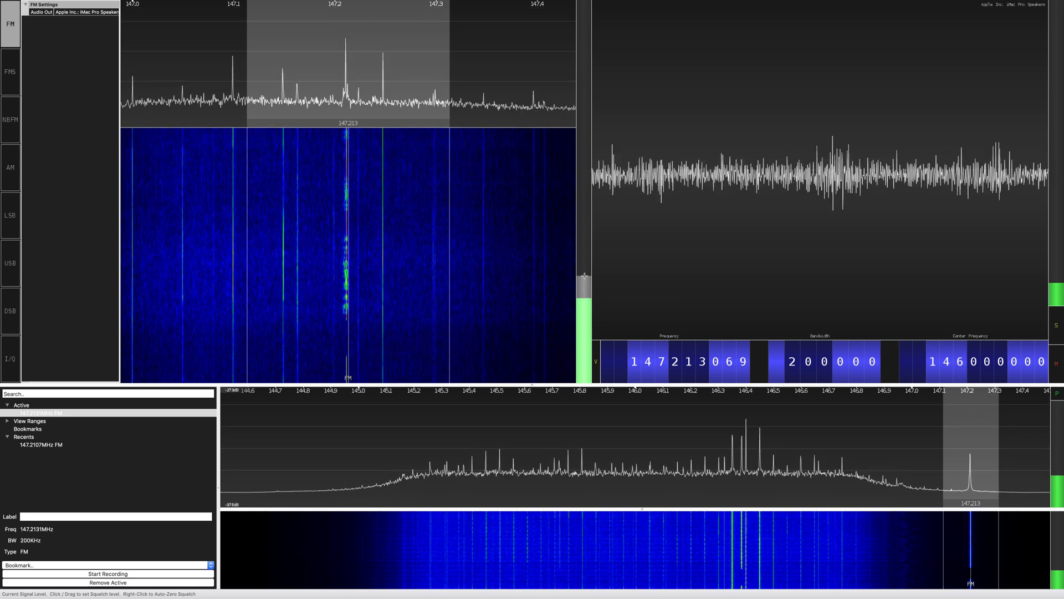
click(584, 277)
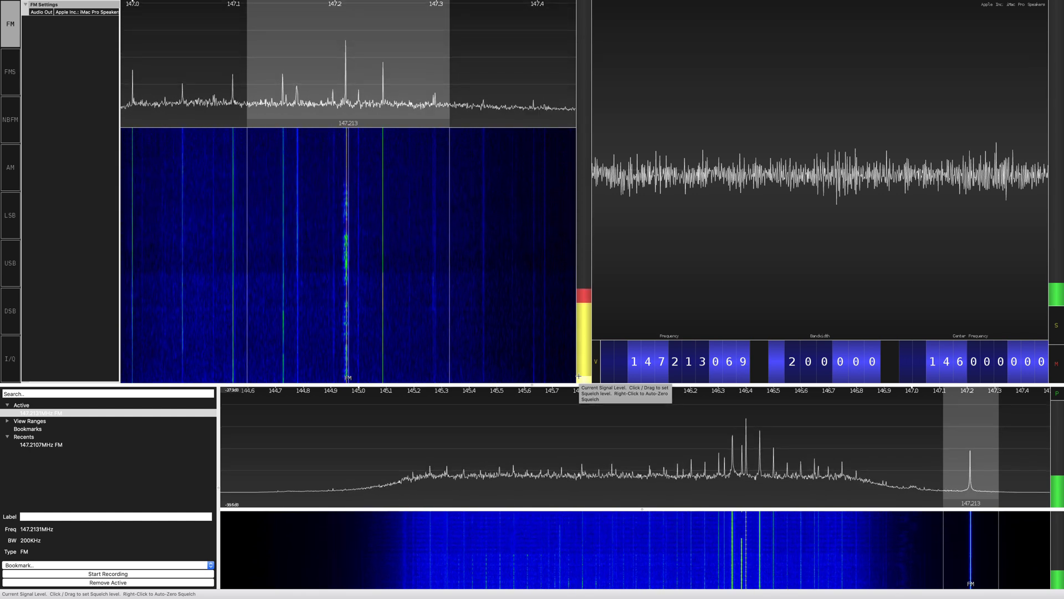
click(581, 260)
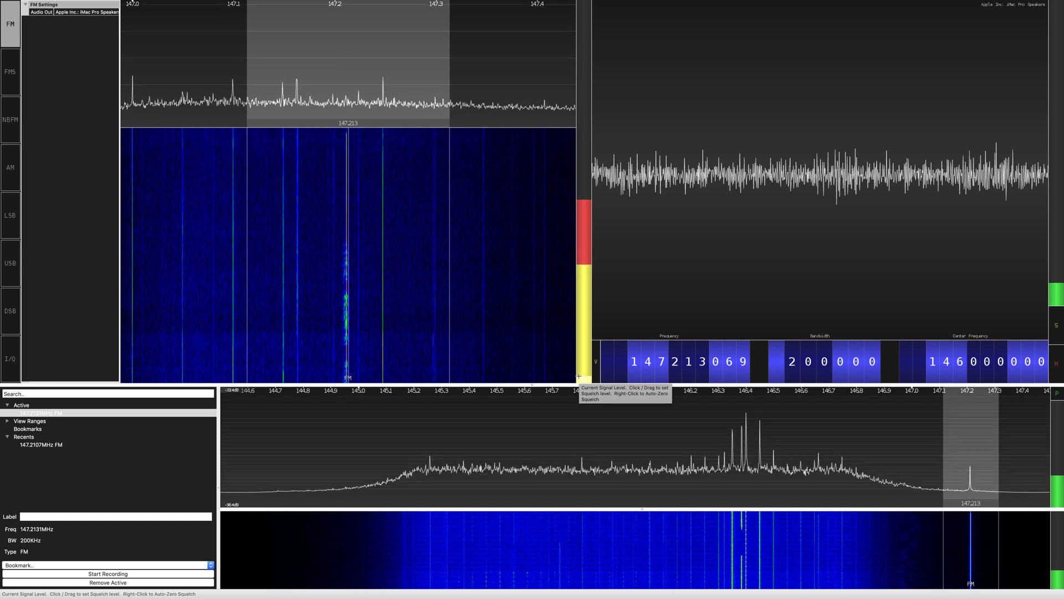
click(585, 271)
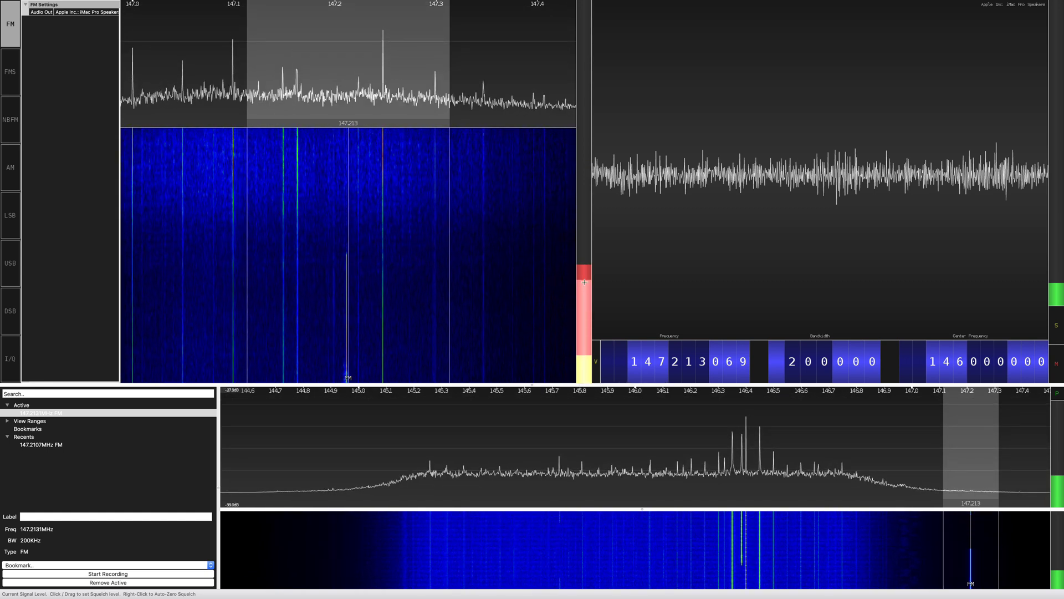
click(586, 296)
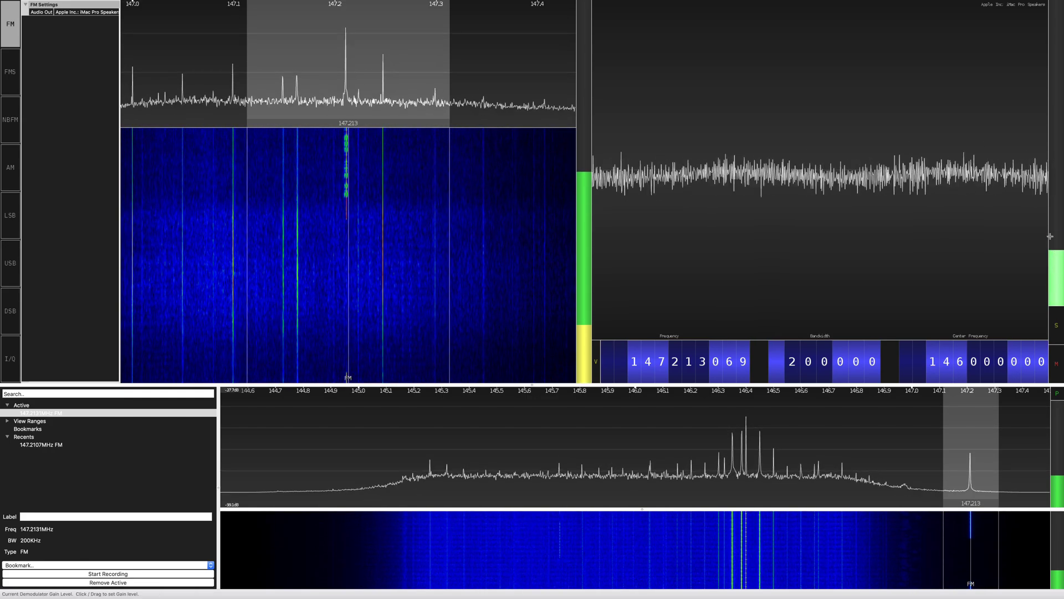
click(1052, 271)
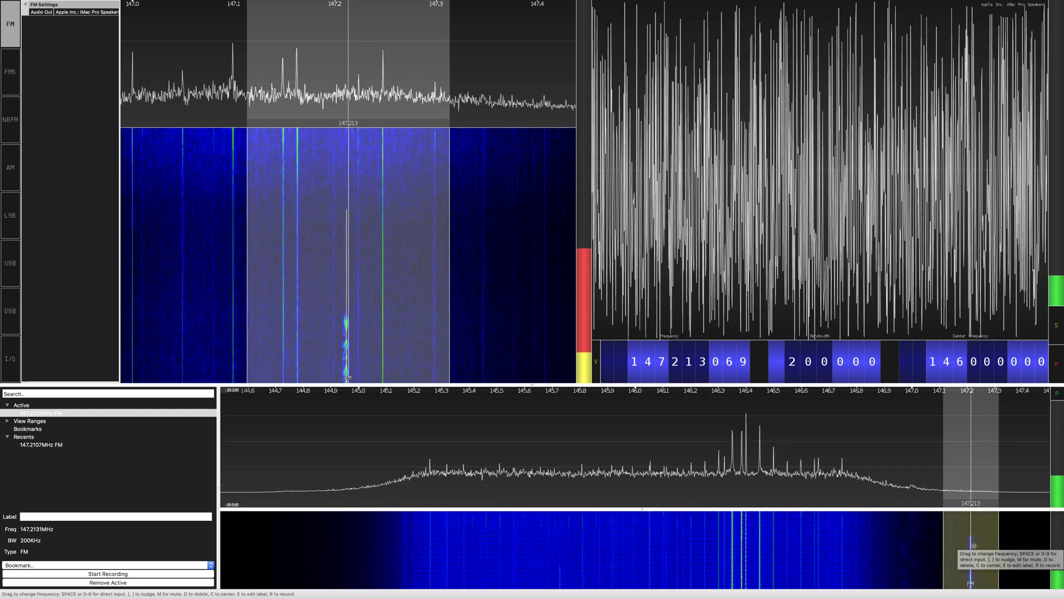
Step: Zoom the lower waterfall around 147 MHz and drag the demodulator onto 147.210590 MHz
scroll(974, 546, up, 3)
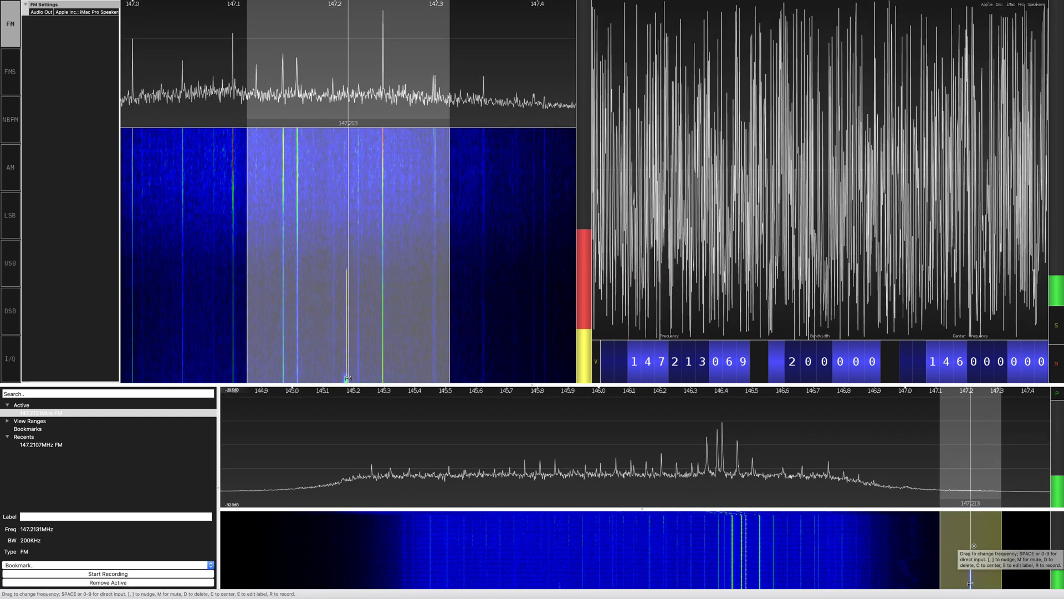
scroll(974, 545, up, 2)
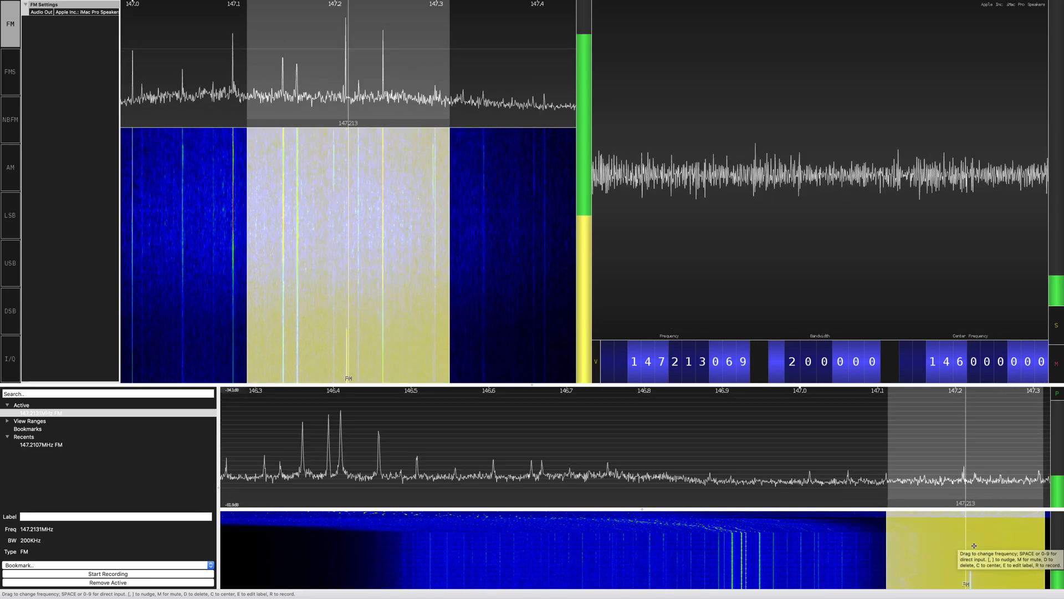
scroll(974, 546, up, 3)
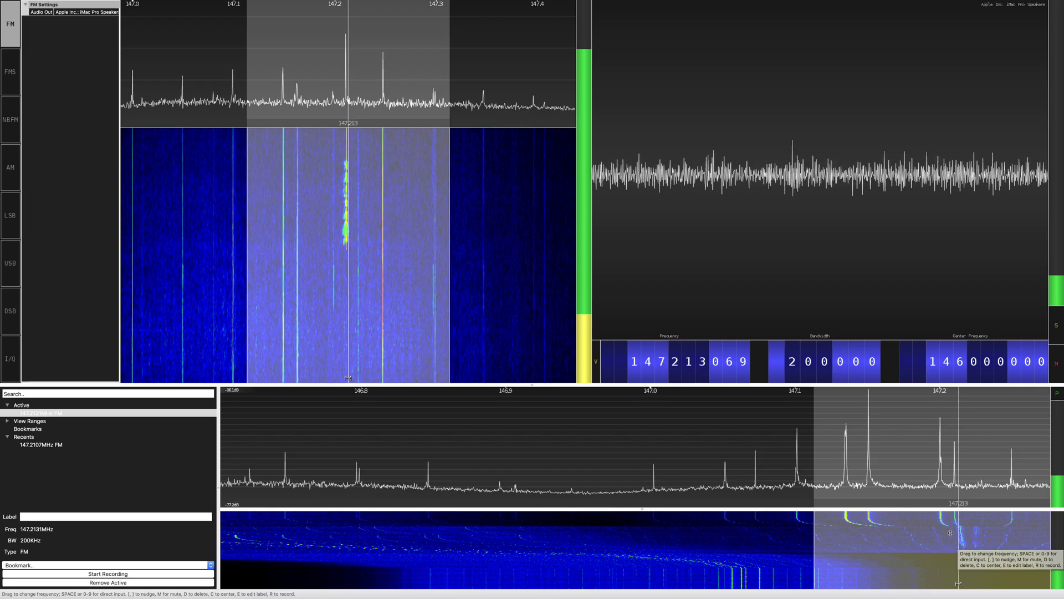
scroll(935, 531, up, 2)
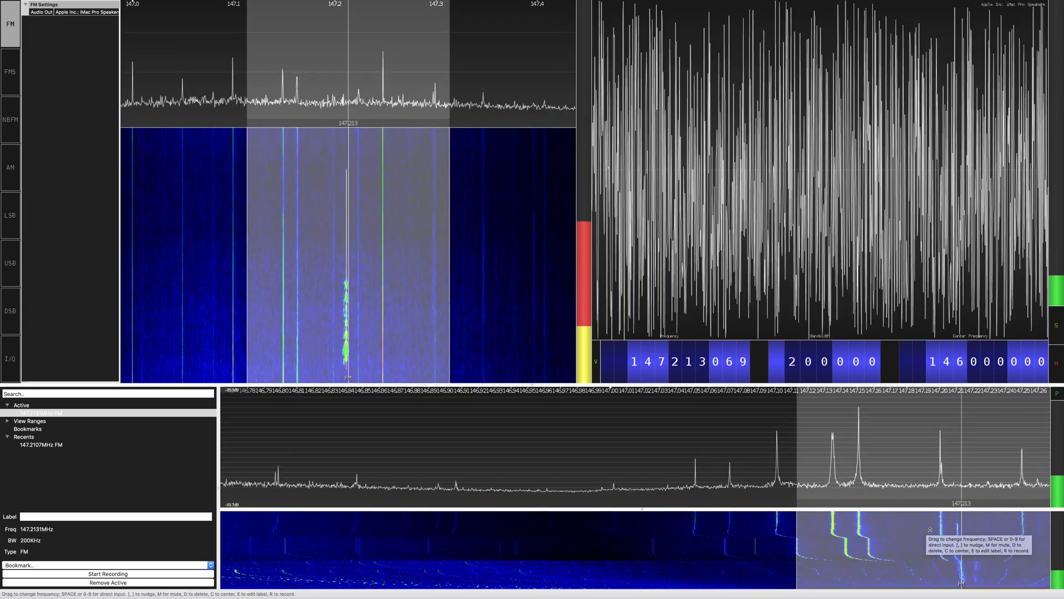
mouse_move(930, 530)
mouse_down()
mouse_move(837, 529)
mouse_move(909, 525)
mouse_up()
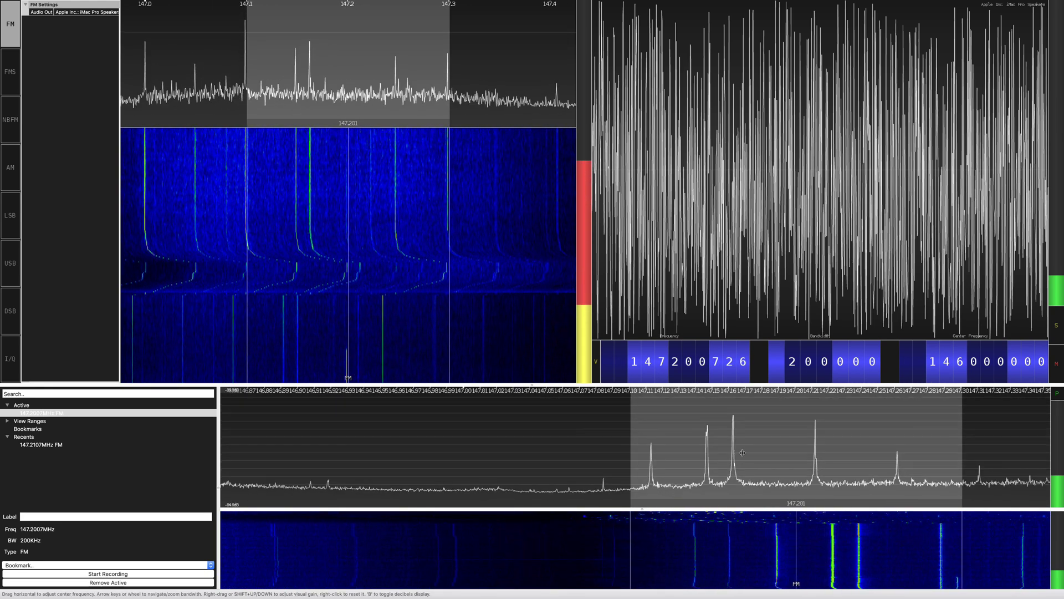
scroll(623, 446, right, 3)
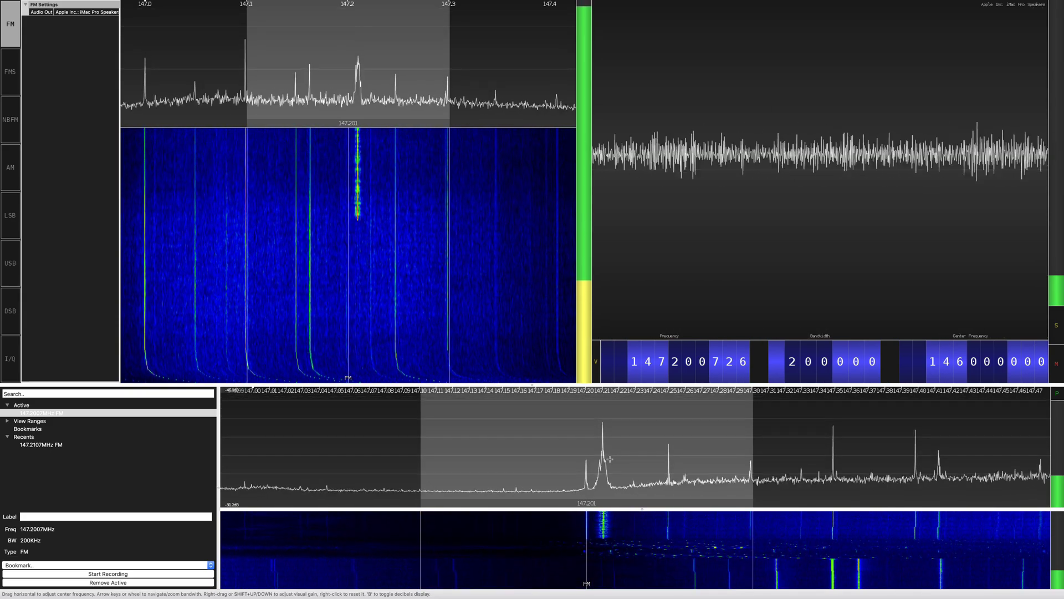
scroll(610, 459, up, 3)
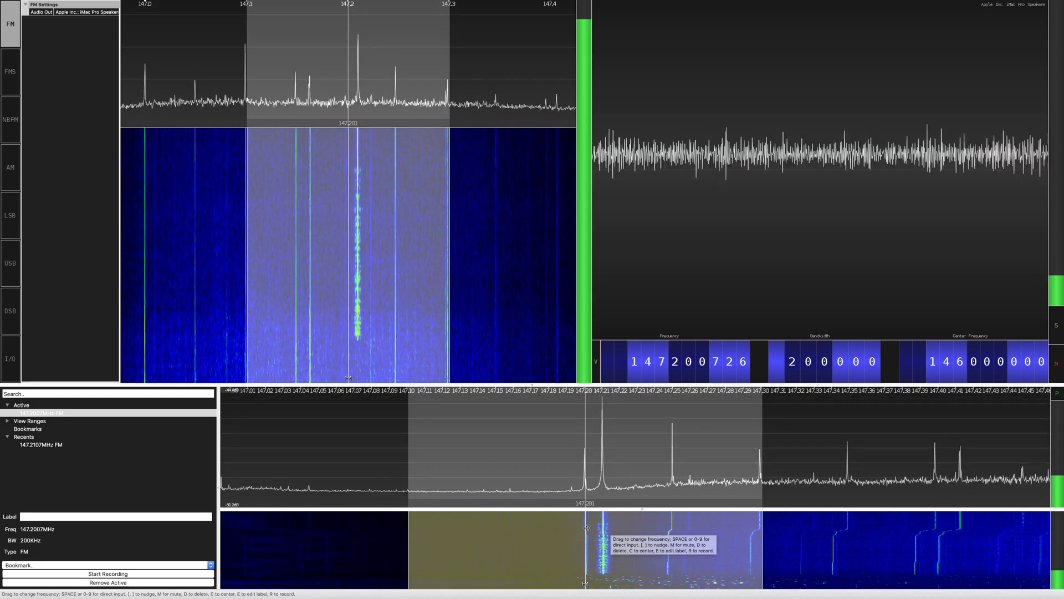
drag(587, 527, 603, 527)
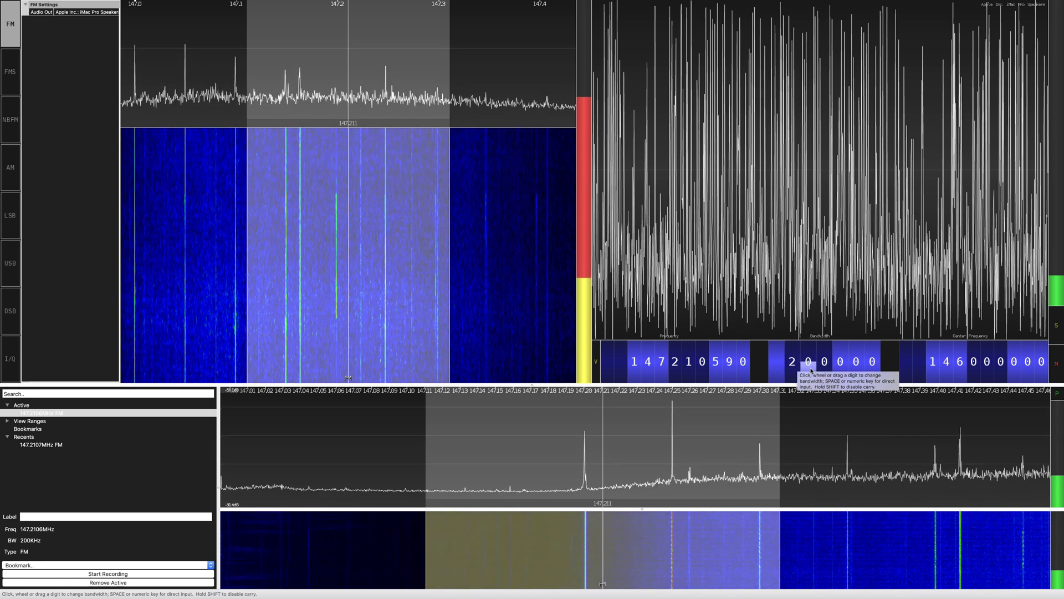
Step: Scroll the demodulator bandwidth readout down from 200000 to 50000
scroll(810, 370, down, 3)
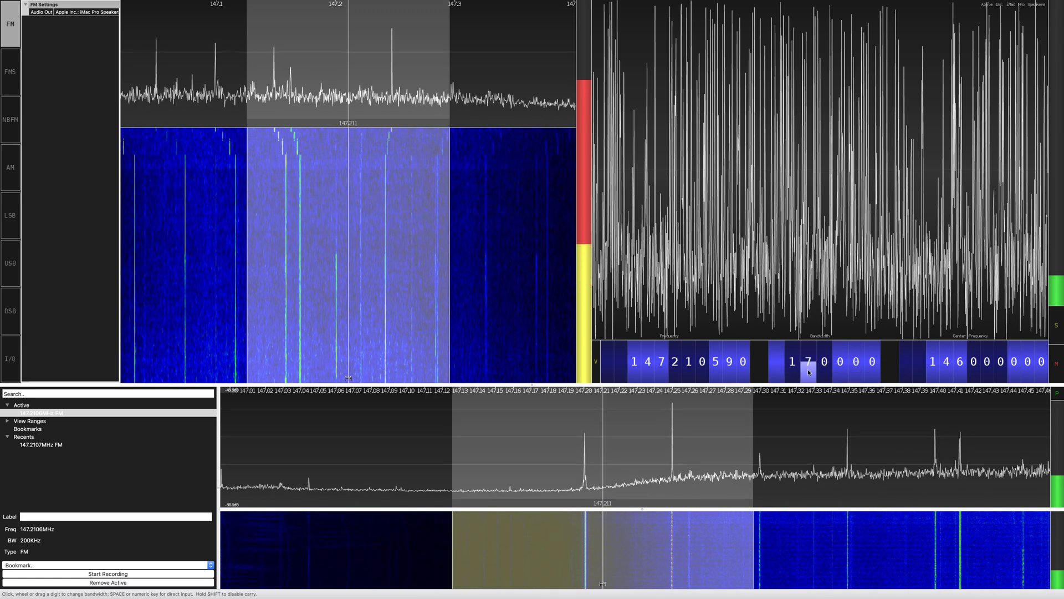
scroll(808, 370, down, 9)
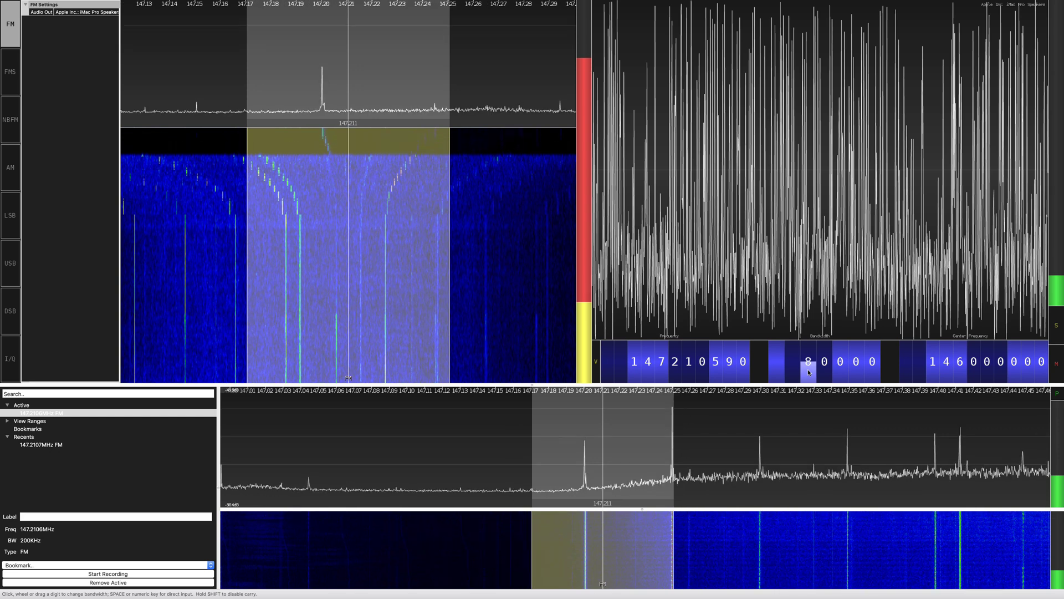
scroll(809, 370, down, 3)
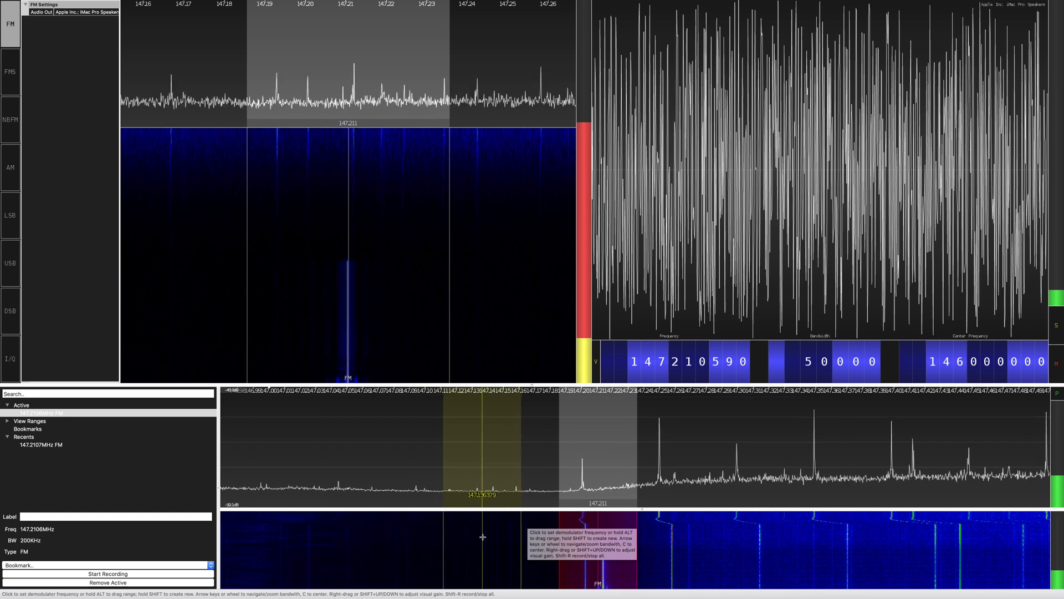
Step: Zoom out the lower spectrum to span roughly 145.5 to 147.5 MHz
scroll(483, 536, down, 5)
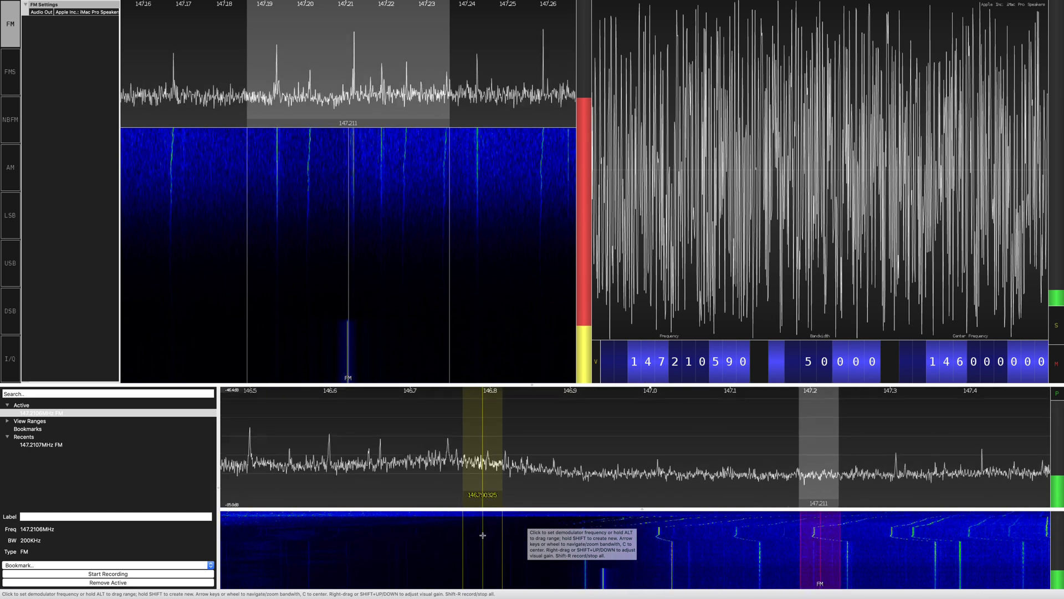
scroll(483, 535, down, 4)
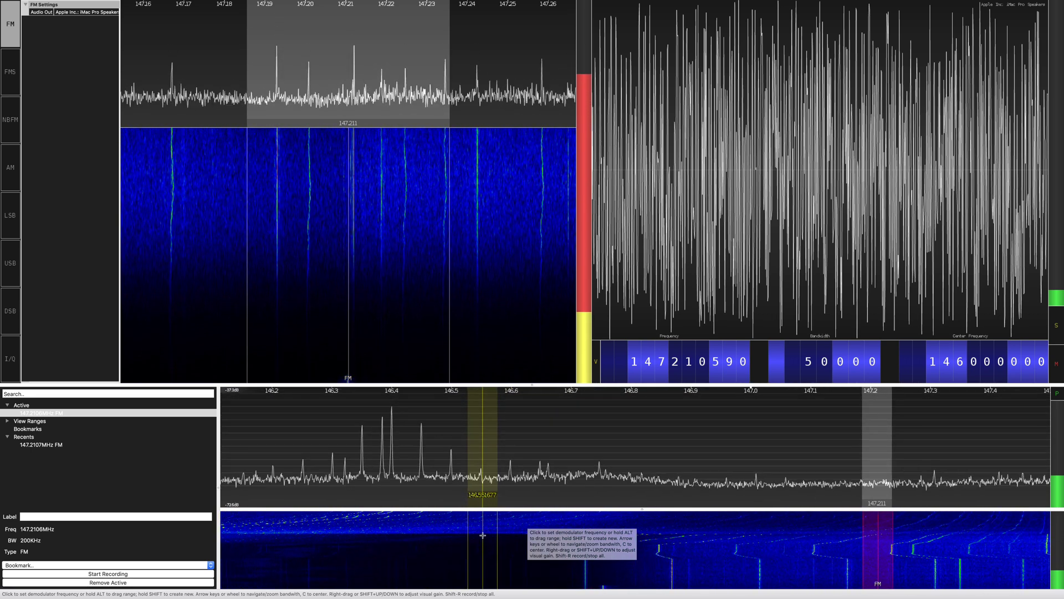
scroll(483, 535, down, 2)
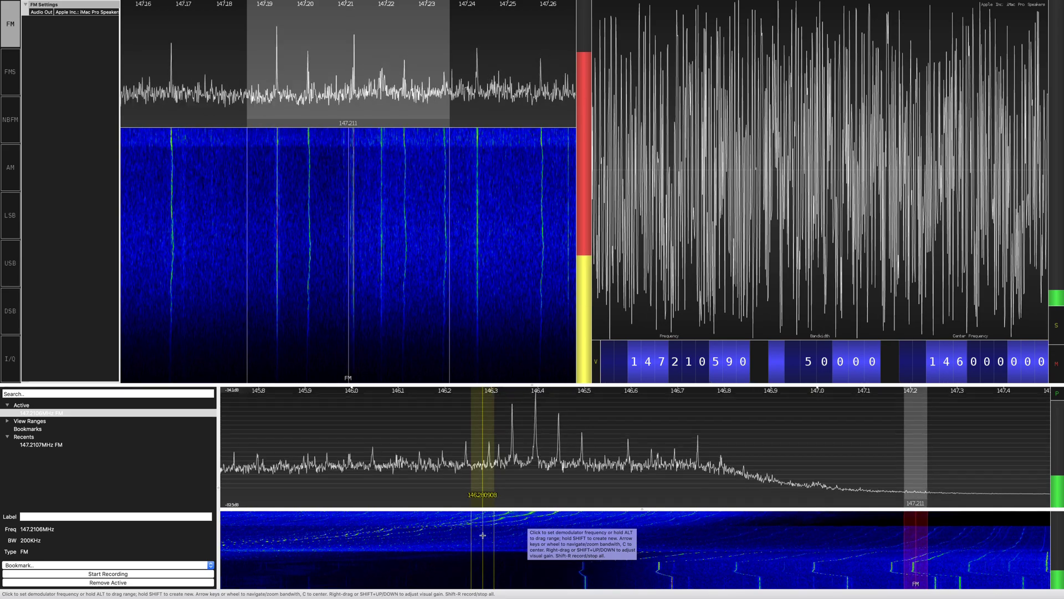
scroll(483, 535, down, 1)
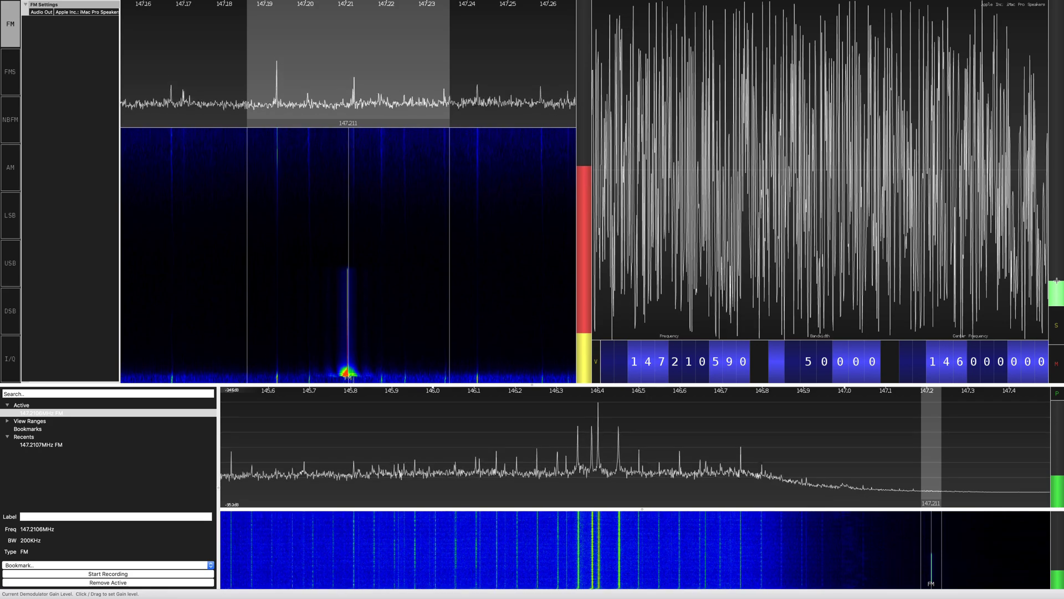
Step: Sample signals near 146.45, 146.40 and 146.35 MHz, then retune to 147.214191 MHz
click(620, 531)
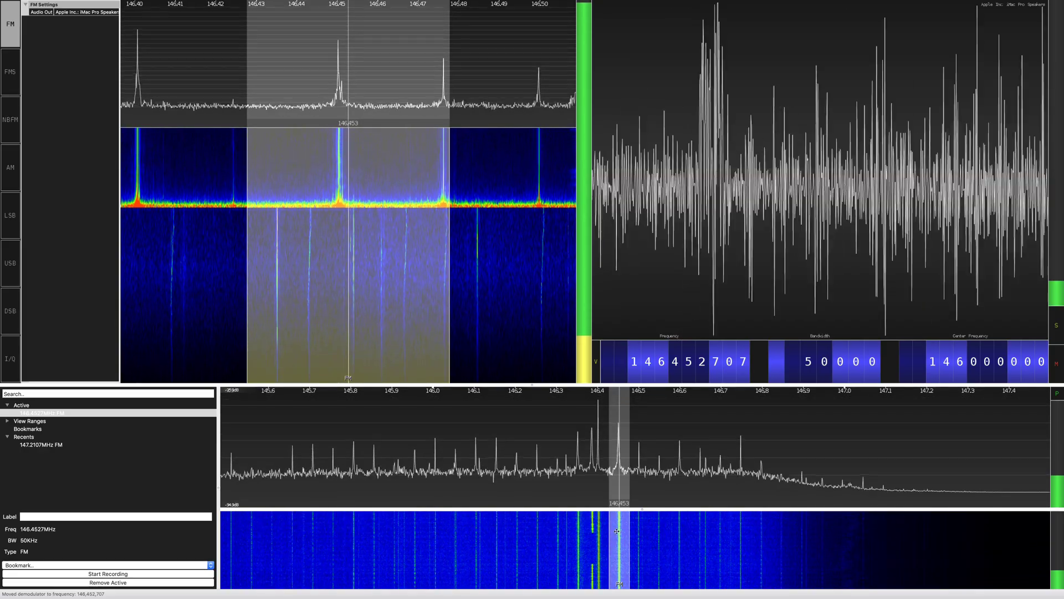
click(599, 534)
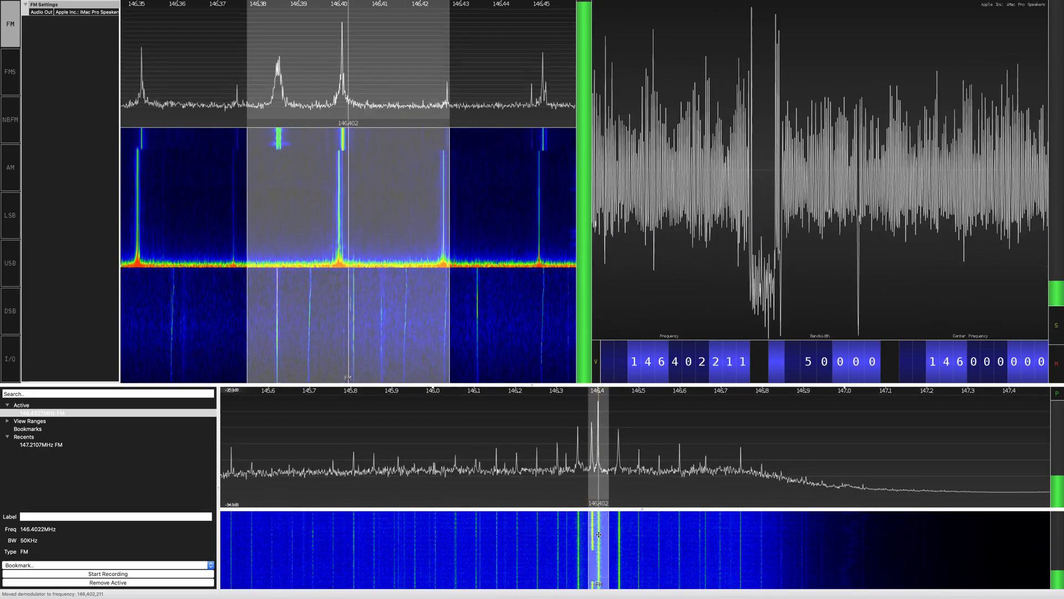
click(578, 533)
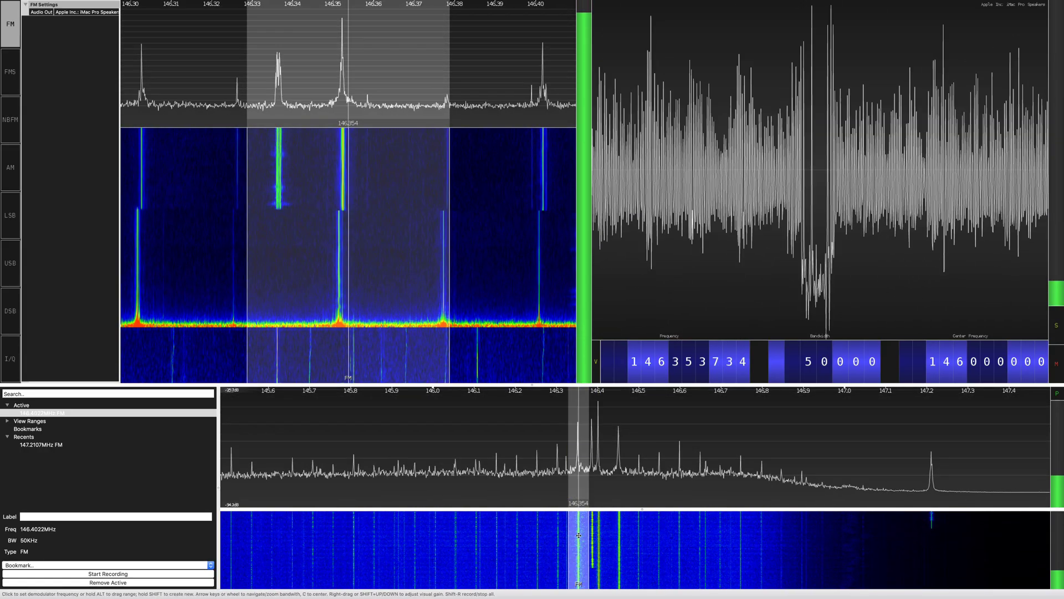
click(933, 537)
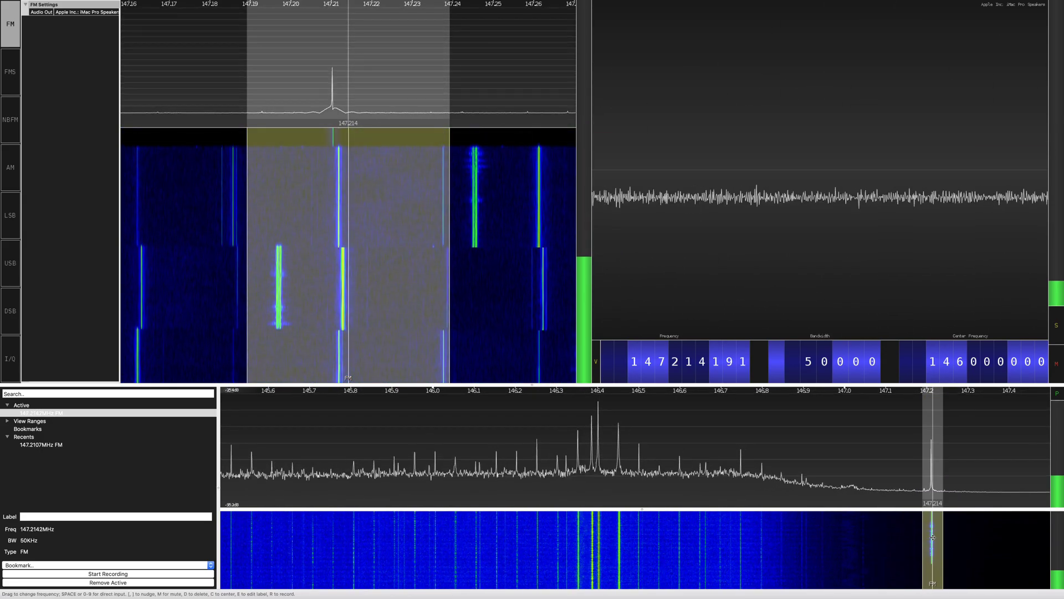